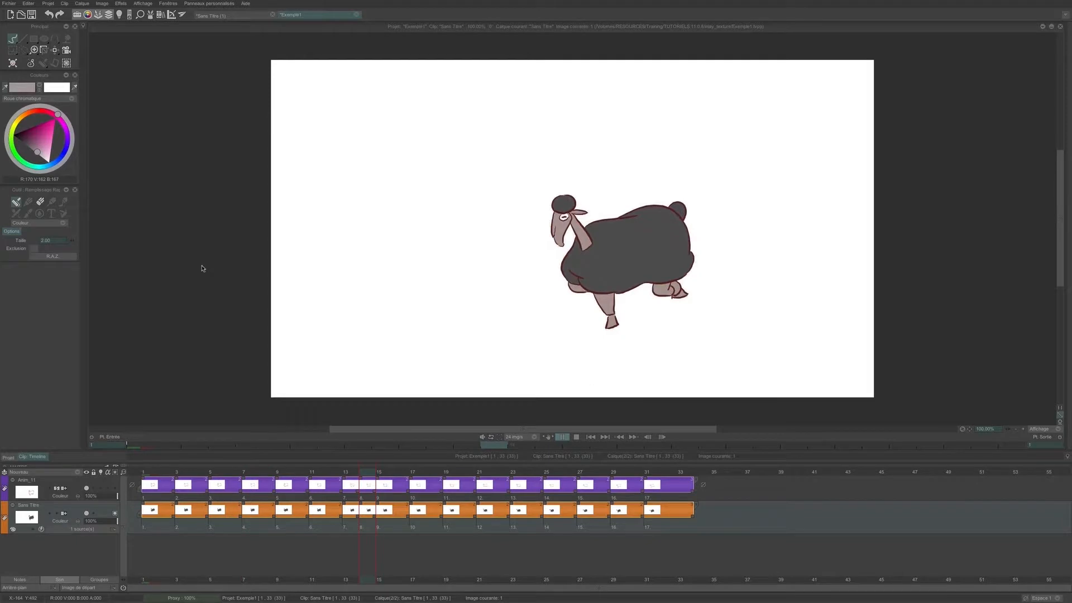
# Step: Add the cloudy texture image of the untitled project to the paper library under the name mouton
pyautogui.click(240, 16)
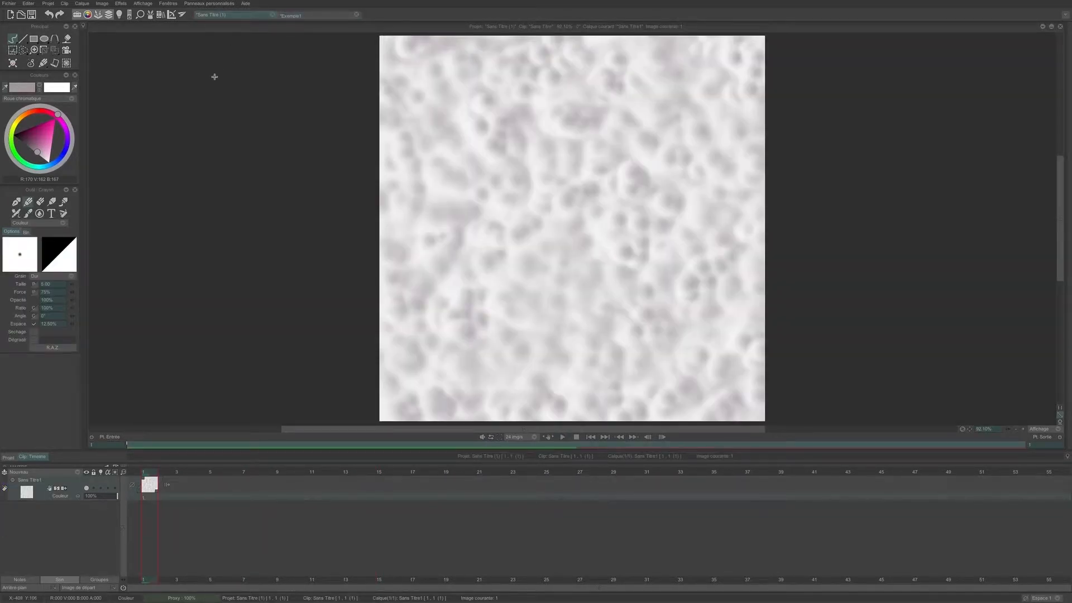
pyautogui.click(54, 63)
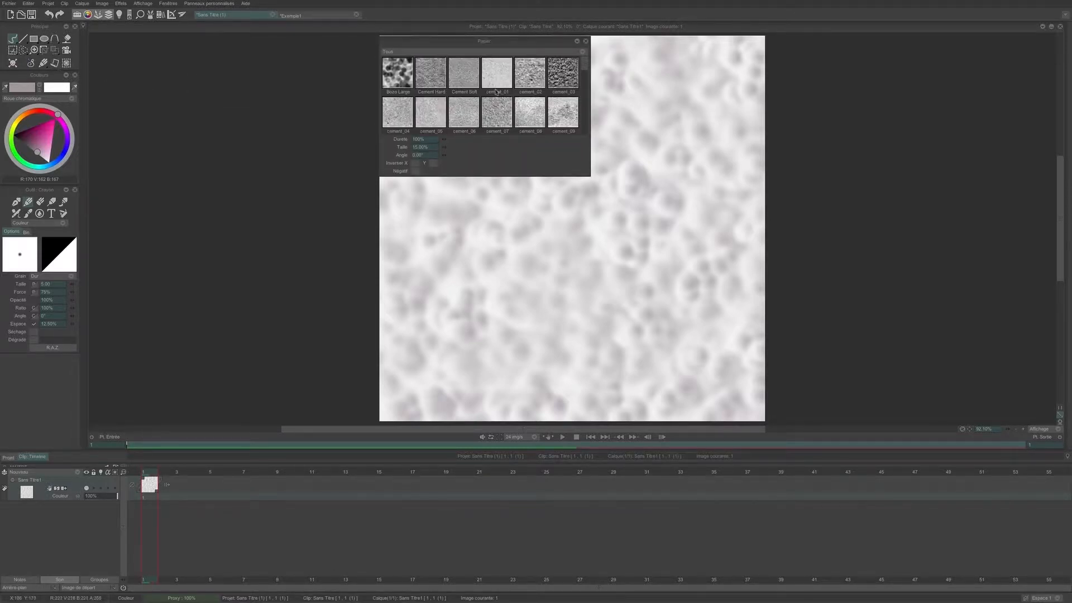
pyautogui.moveTo(584, 67); pyautogui.dragTo(585, 136)
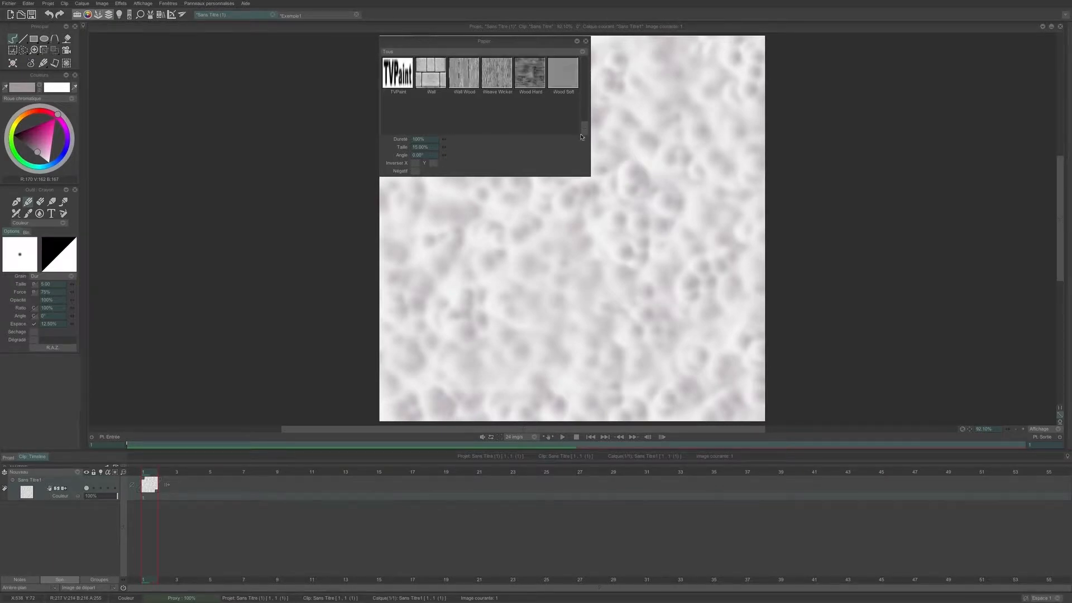
pyautogui.rightClick(488, 115)
pyautogui.click(495, 113)
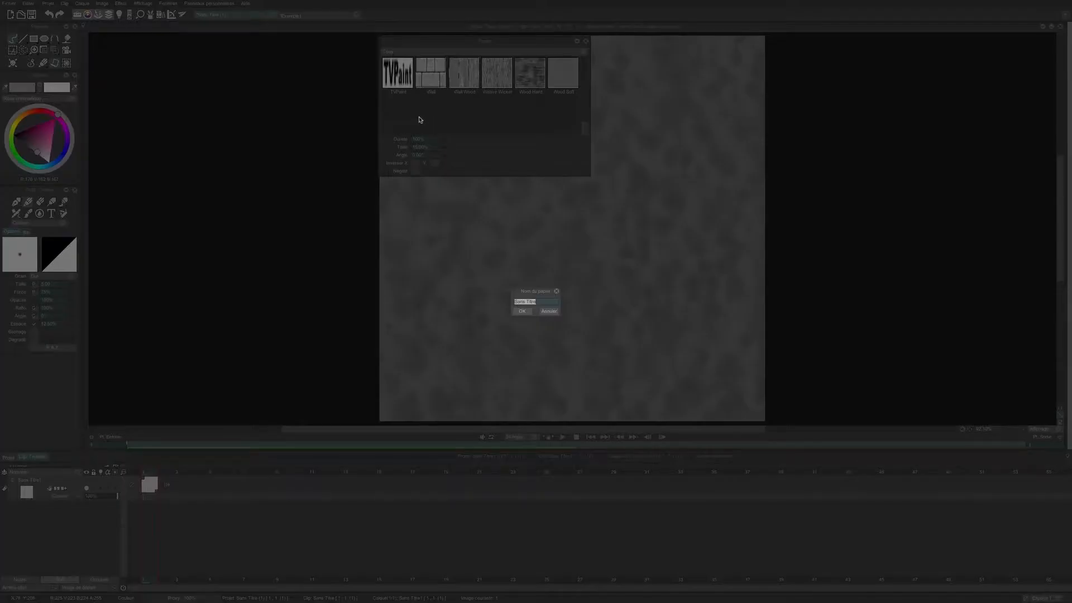
pyautogui.write('mouton')
pyautogui.press('Return')
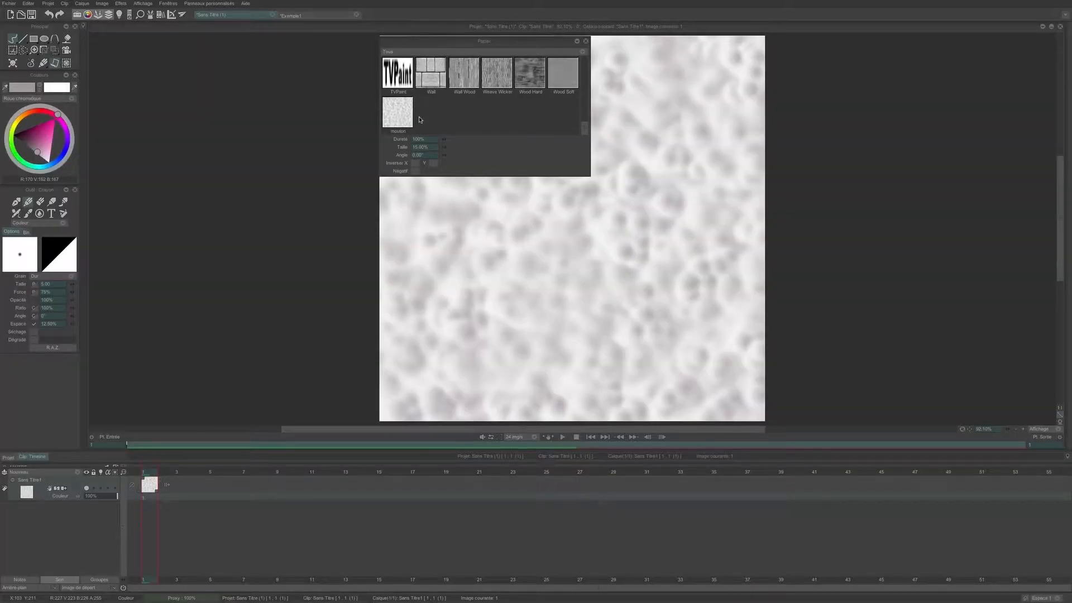
pyautogui.click(585, 41)
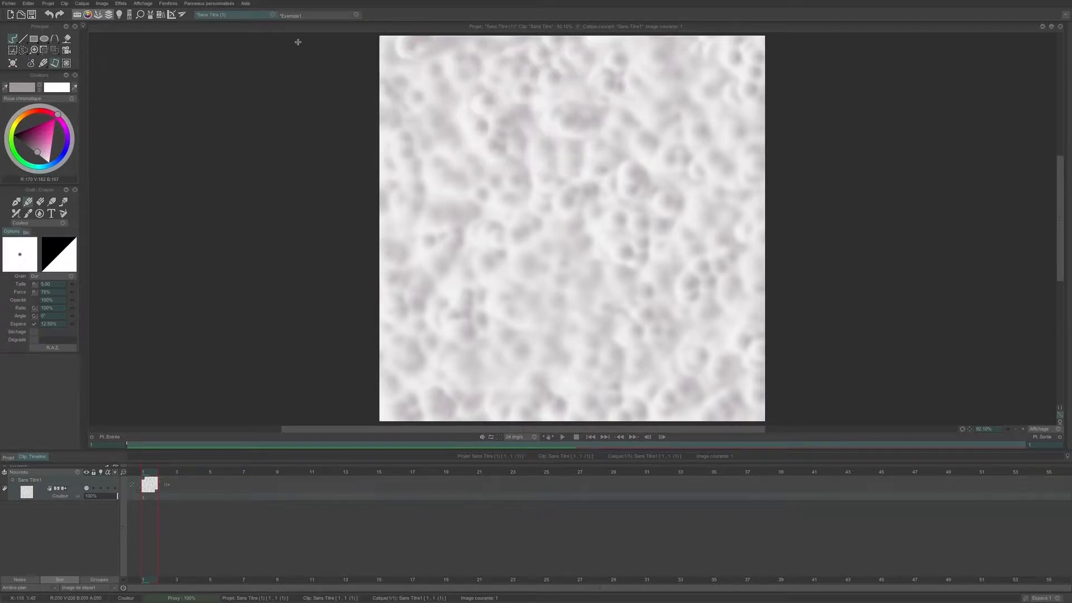
# Step: In the Exemple1 project, extract all colours of the sheep's colour-and-texture layer onto separate layers and collapse the source layer
pyautogui.click(311, 16)
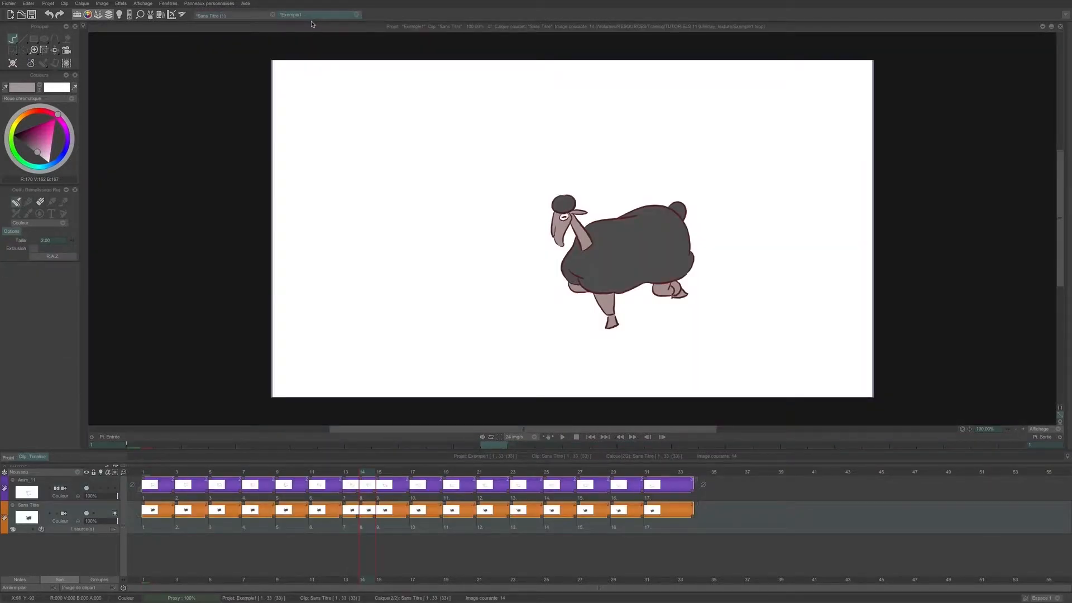
pyautogui.click(12, 529)
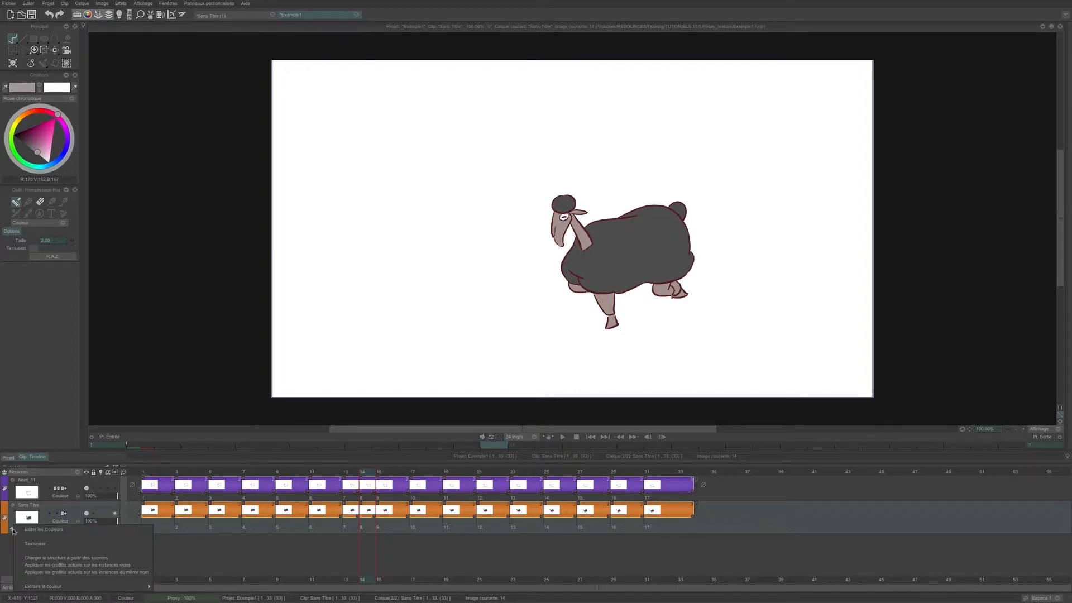
pyautogui.moveTo(65, 586)
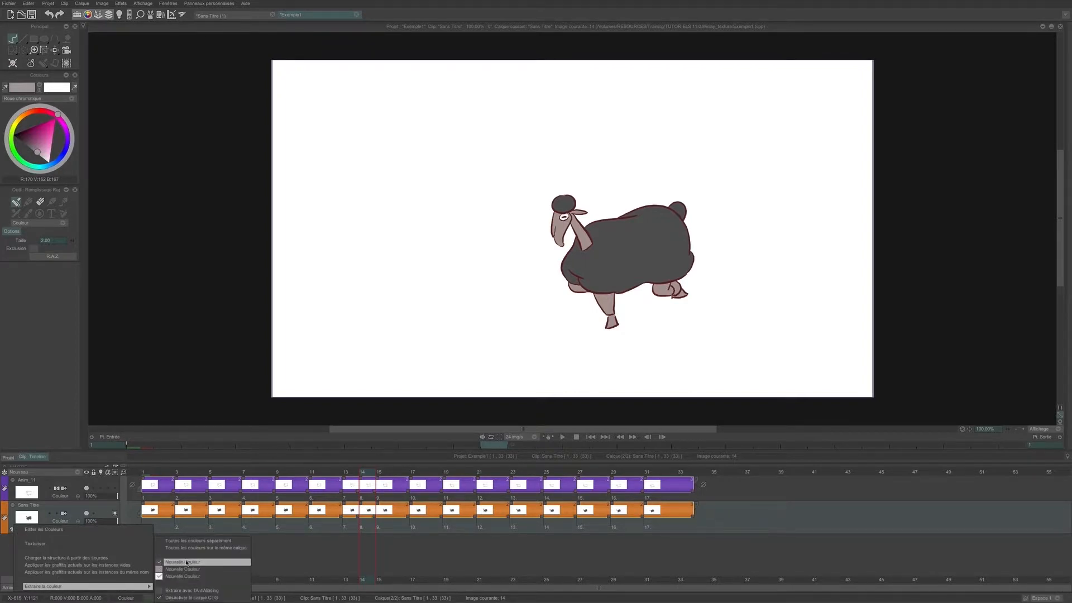
pyautogui.click(199, 541)
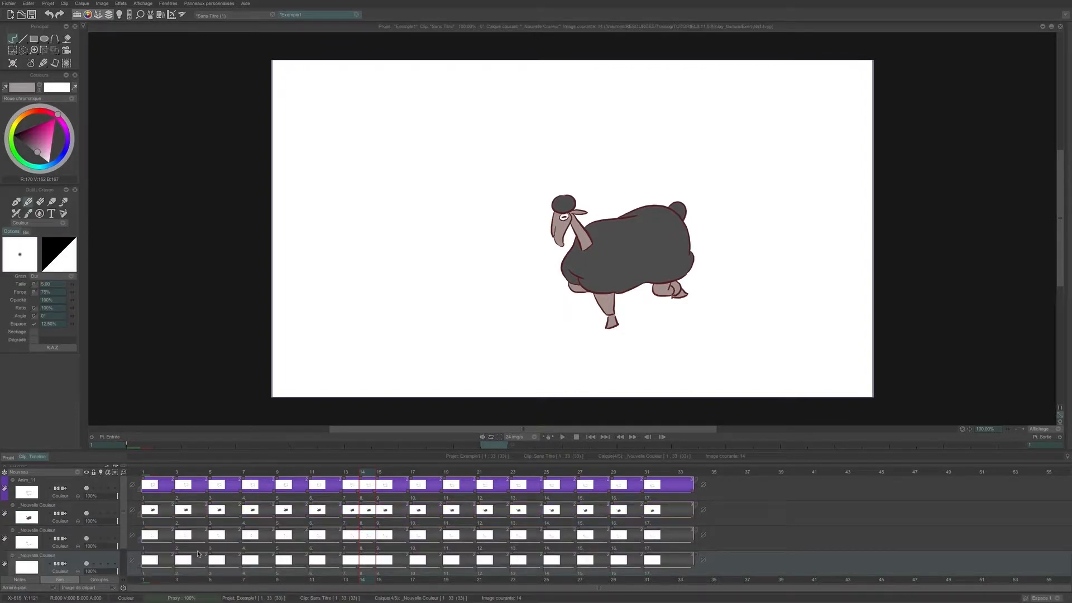
pyautogui.moveTo(123, 540); pyautogui.dragTo(122, 568)
pyautogui.click(13, 545)
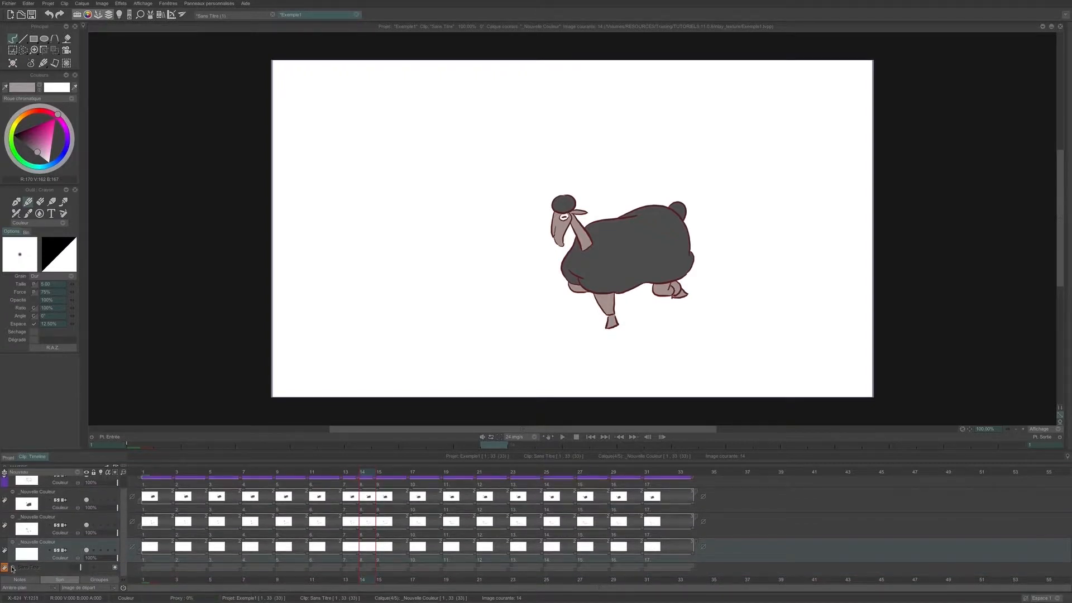
# Step: Rename the three extracted colour layers, from lowest to highest, as oeil, peau and laine
pyautogui.moveTo(123, 520)
pyautogui.mouseDown()
pyautogui.moveTo(124, 508)
pyautogui.moveTo(122, 520)
pyautogui.mouseUp()
pyautogui.doubleClick(39, 544)
pyautogui.write('oeil')
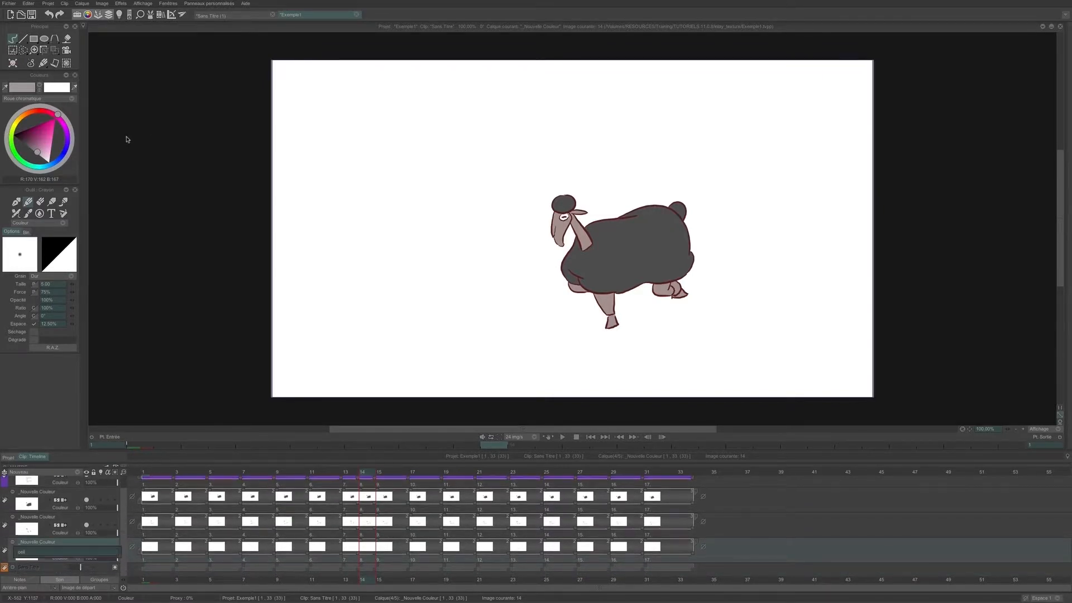
pyautogui.press('Return')
pyautogui.doubleClick(37, 521)
pyautogui.write('peau')
pyautogui.press('Return')
pyautogui.doubleClick(38, 499)
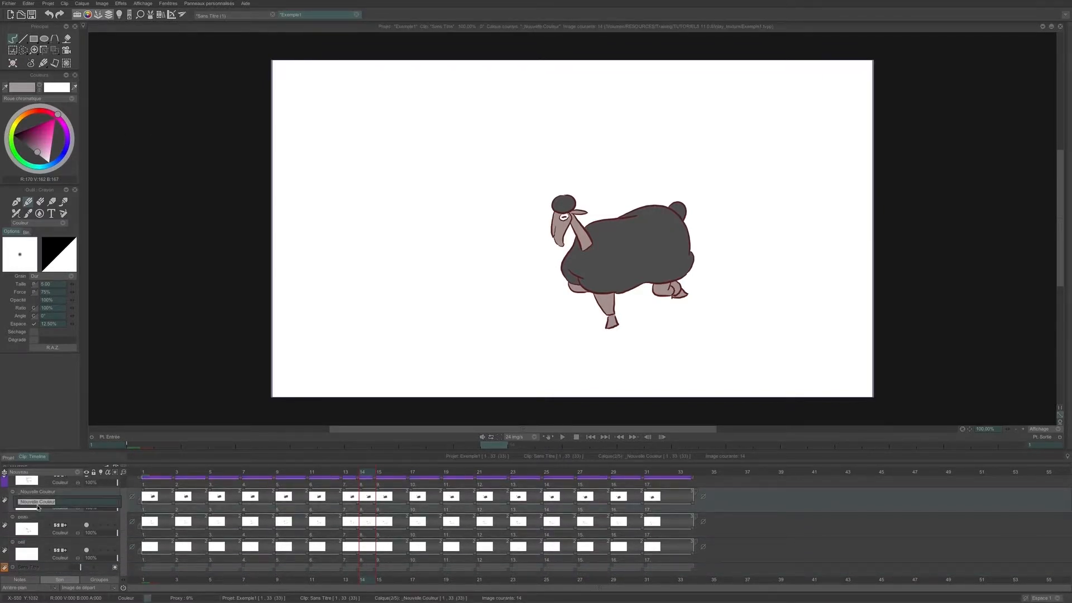
pyautogui.write('laine')
pyautogui.press('Return')
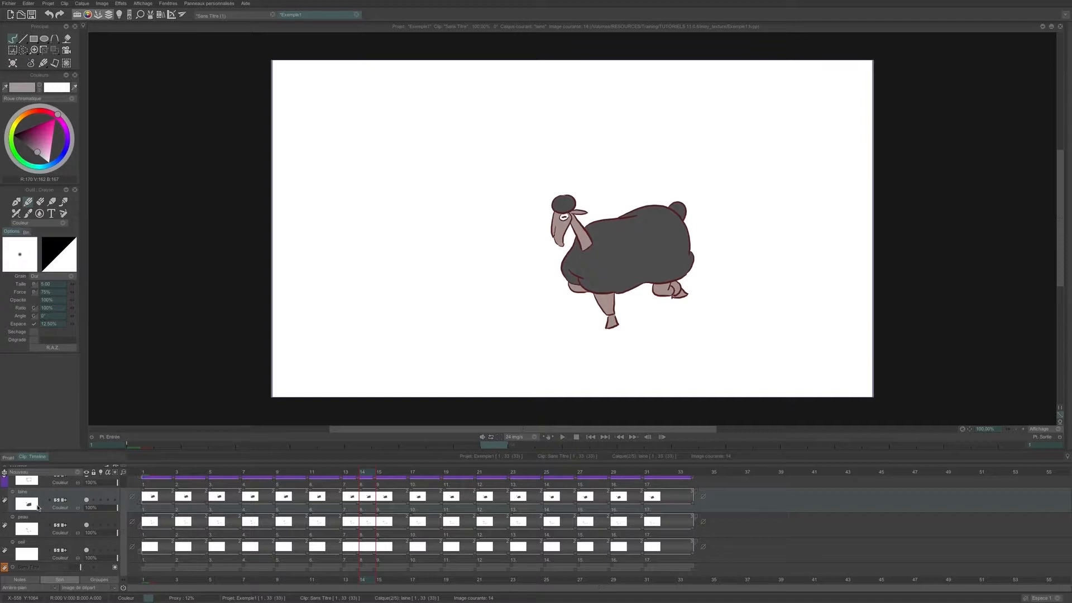
# Step: Create a layer duplicating the structure of the laine layer and name it texture laine
pyautogui.click(21, 472)
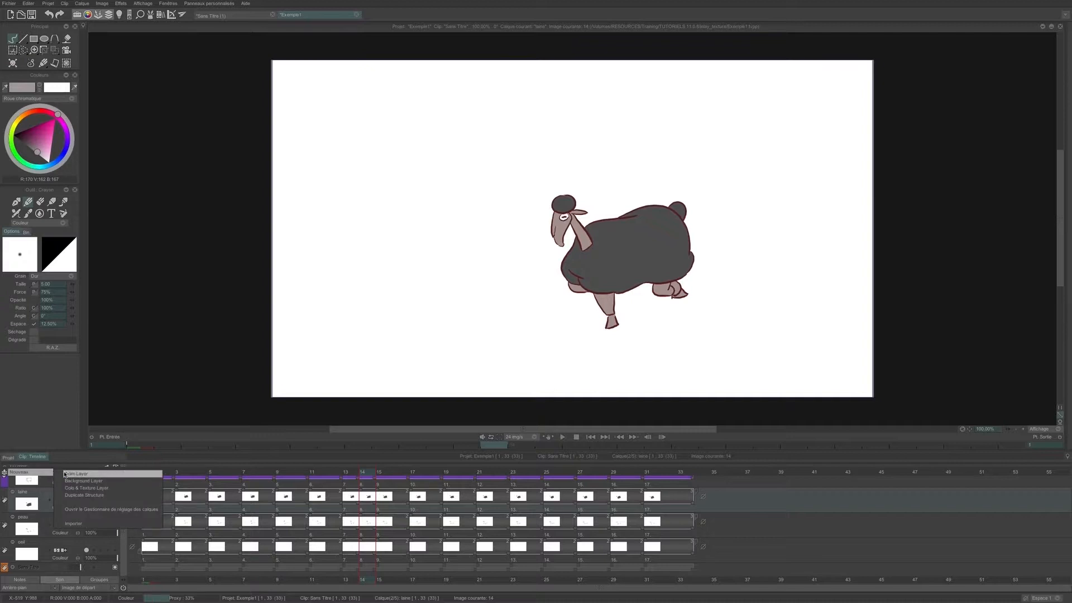
pyautogui.click(80, 496)
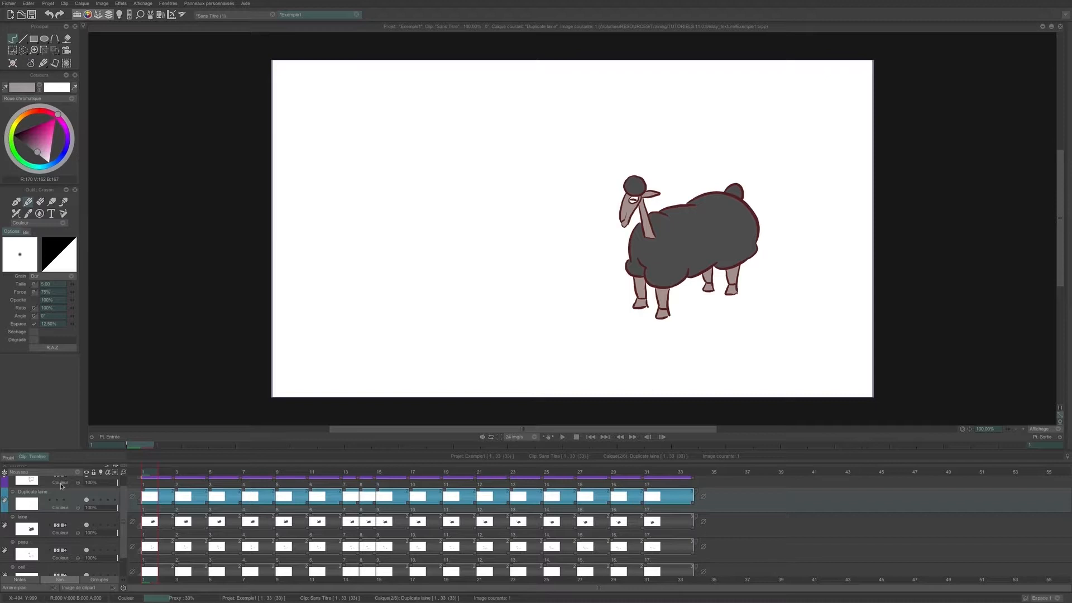
pyautogui.doubleClick(29, 491)
pyautogui.write('texture laine')
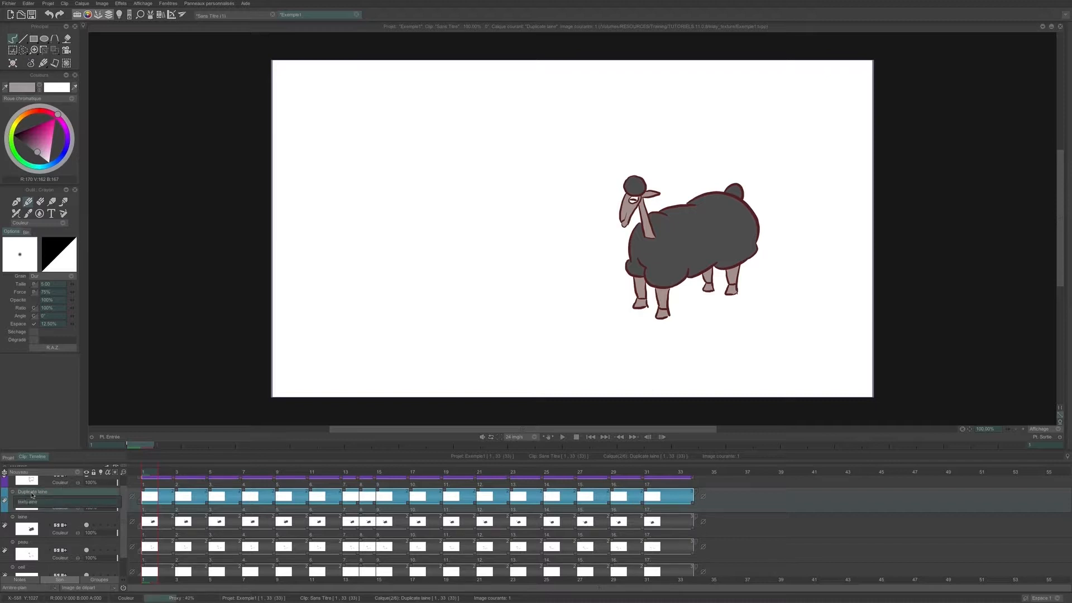
pyautogui.press('Return')
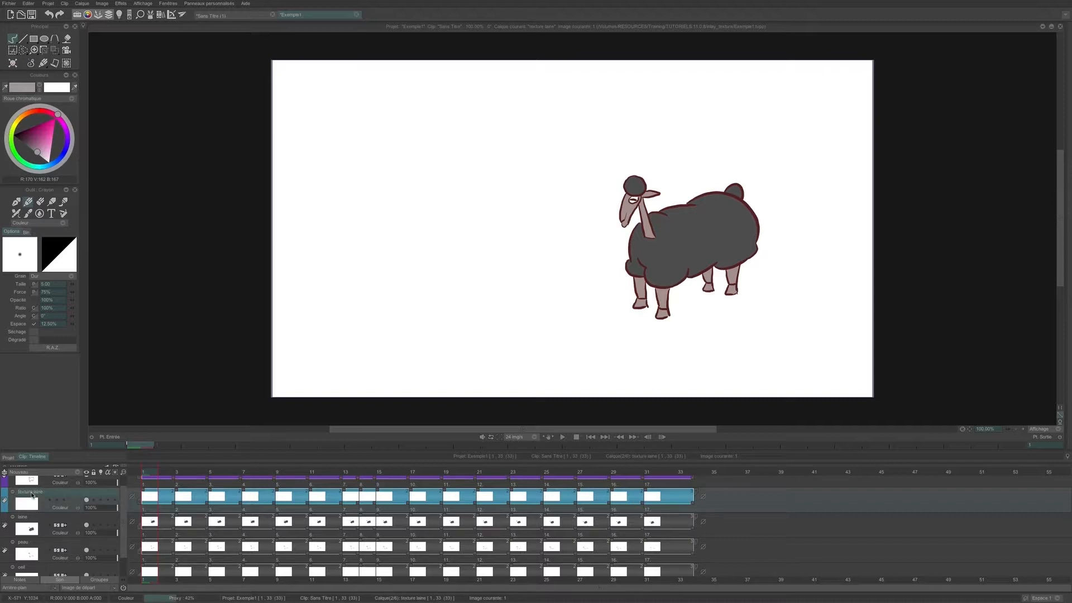
# Step: Add an Image source effect to the texture laine layer's FX stack, using the laine layer as its source
pyautogui.click(151, 15)
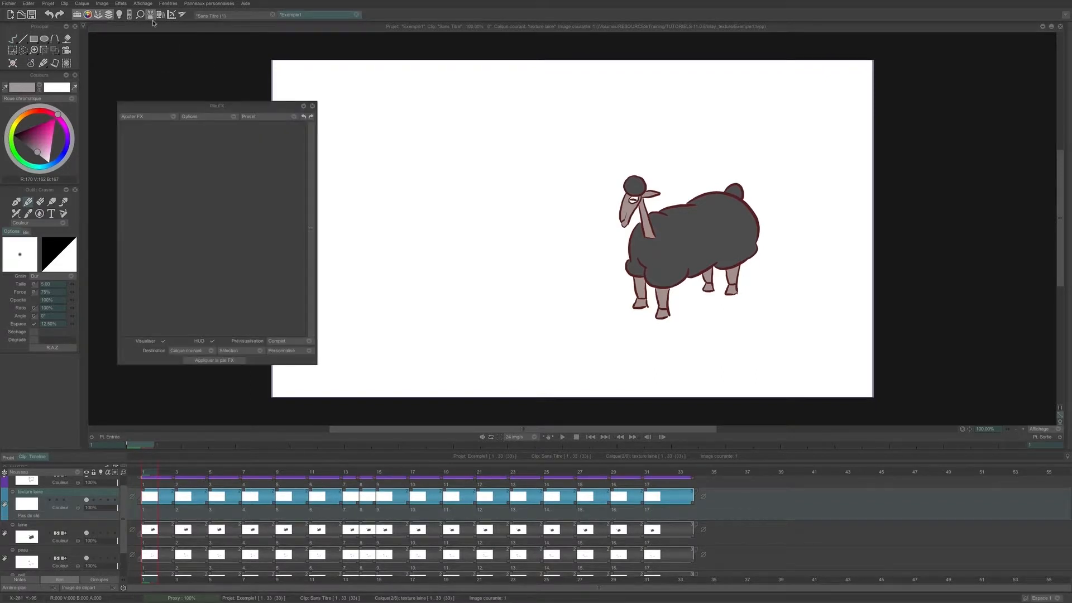
pyautogui.click(174, 119)
pyautogui.moveTo(201, 146)
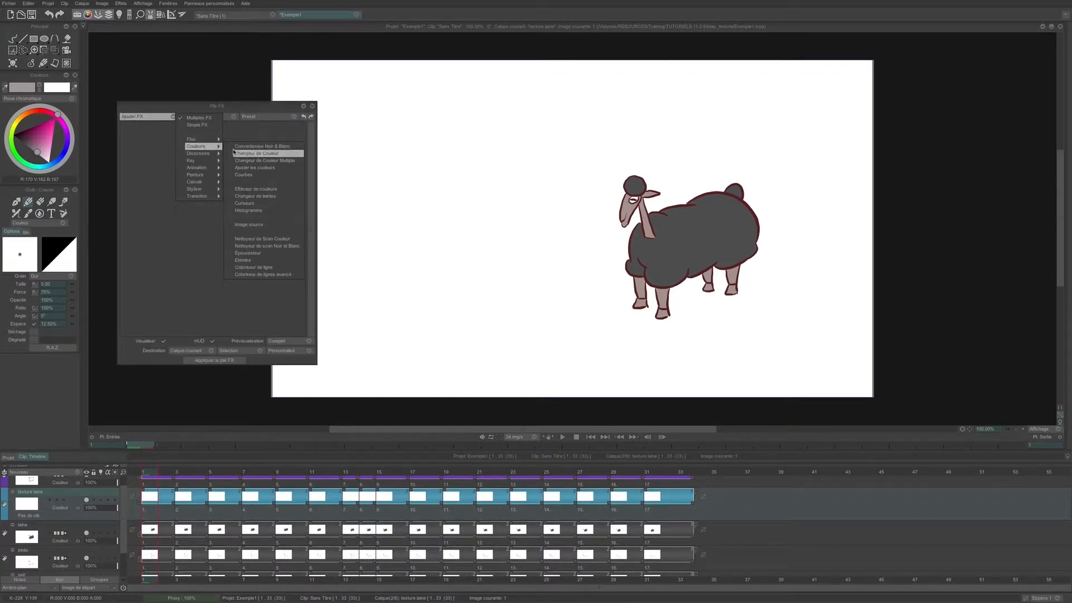
pyautogui.click(254, 224)
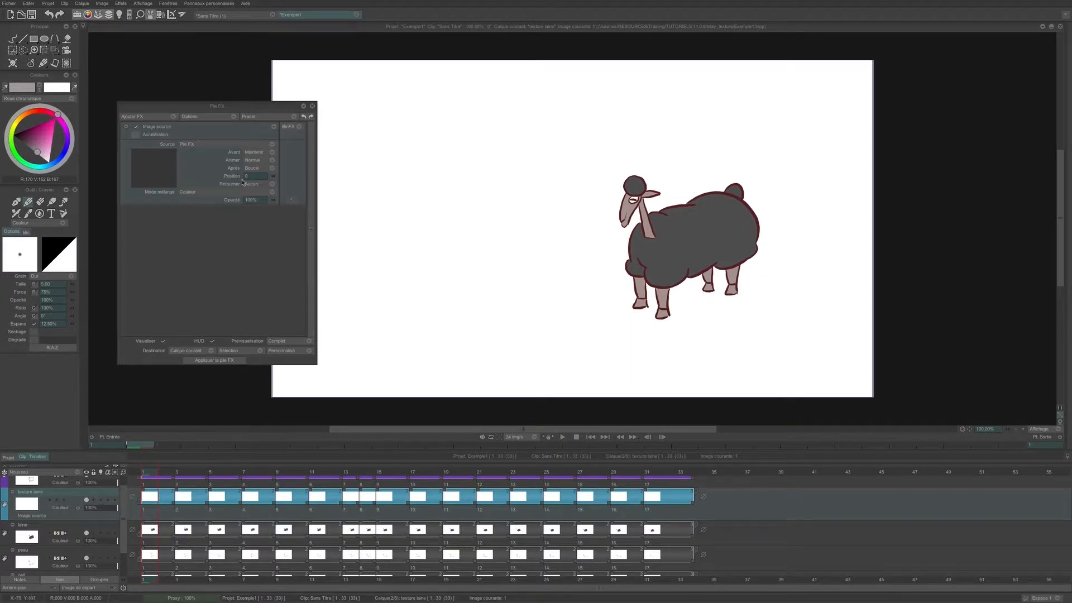
pyautogui.click(243, 146)
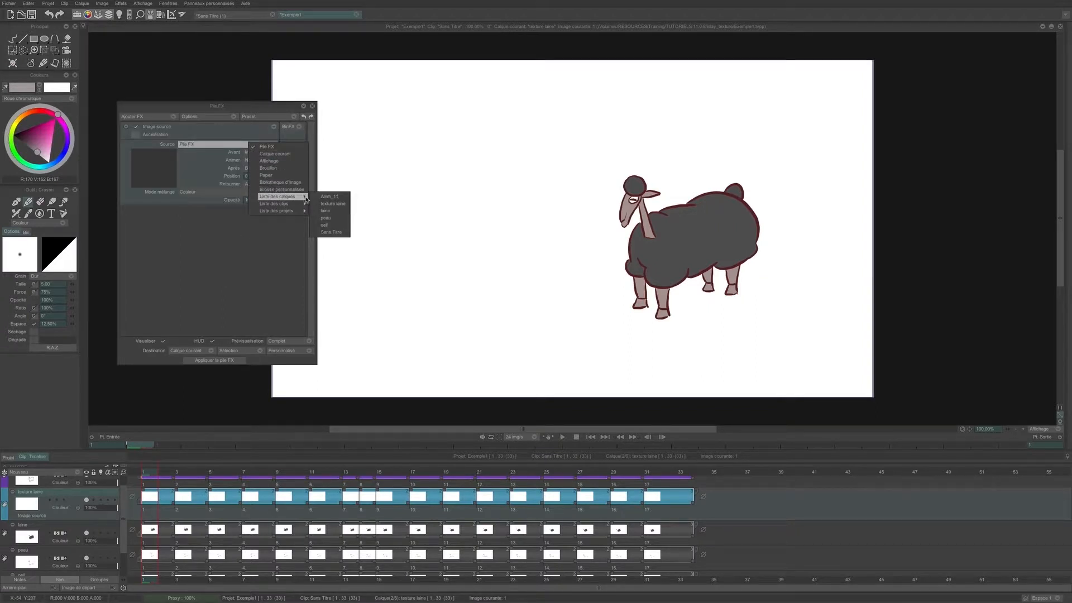
pyautogui.click(326, 210)
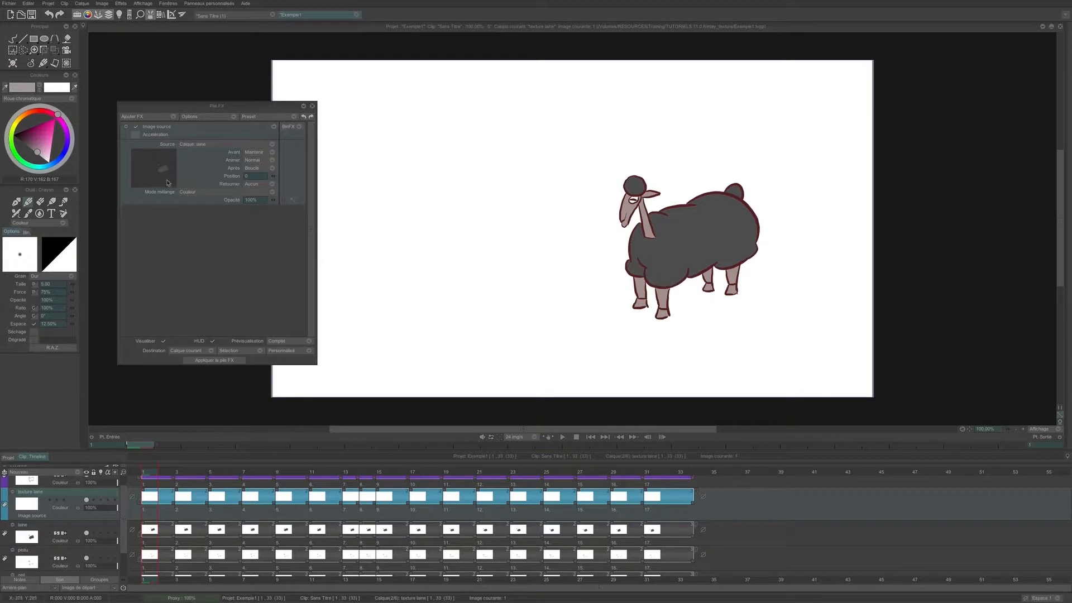
# Step: Add an Incruster Texture effect to the FX stack and choose the mouton paper as its texture
pyautogui.click(171, 118)
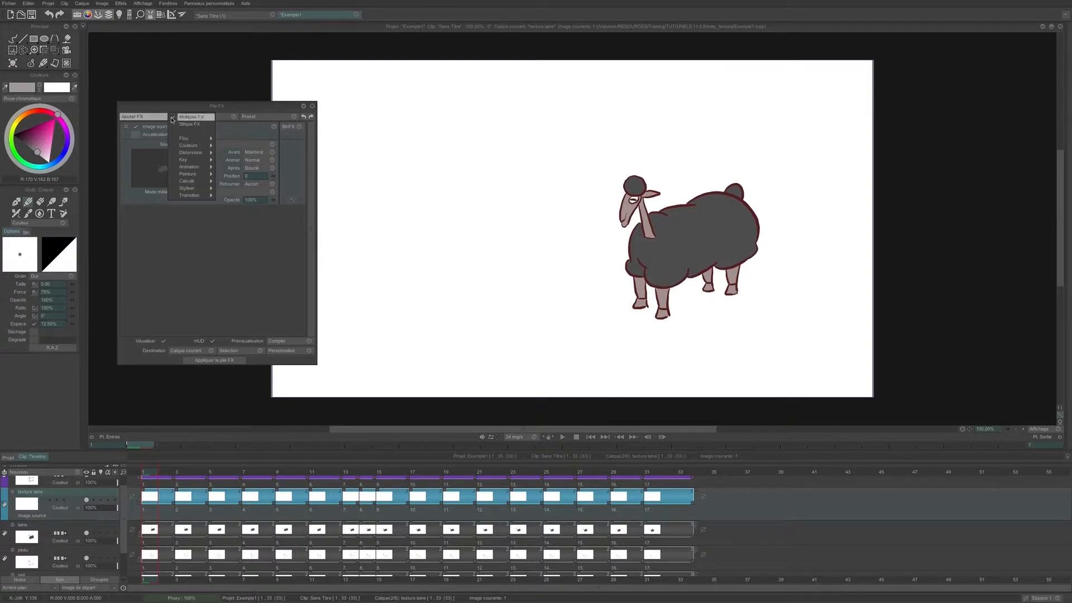
pyautogui.moveTo(191, 180)
pyautogui.click(240, 188)
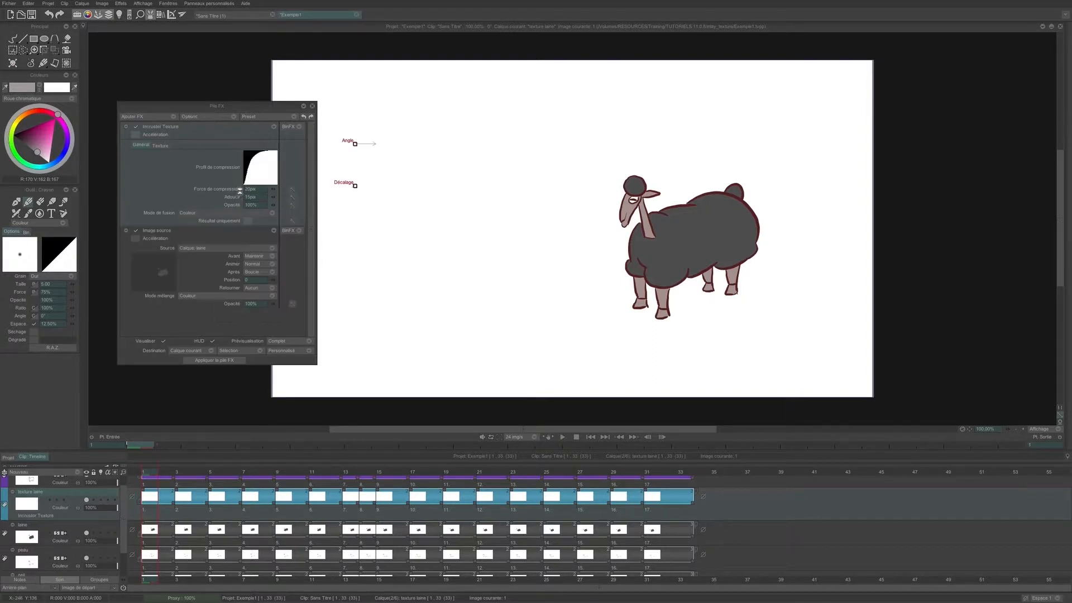
pyautogui.click(162, 145)
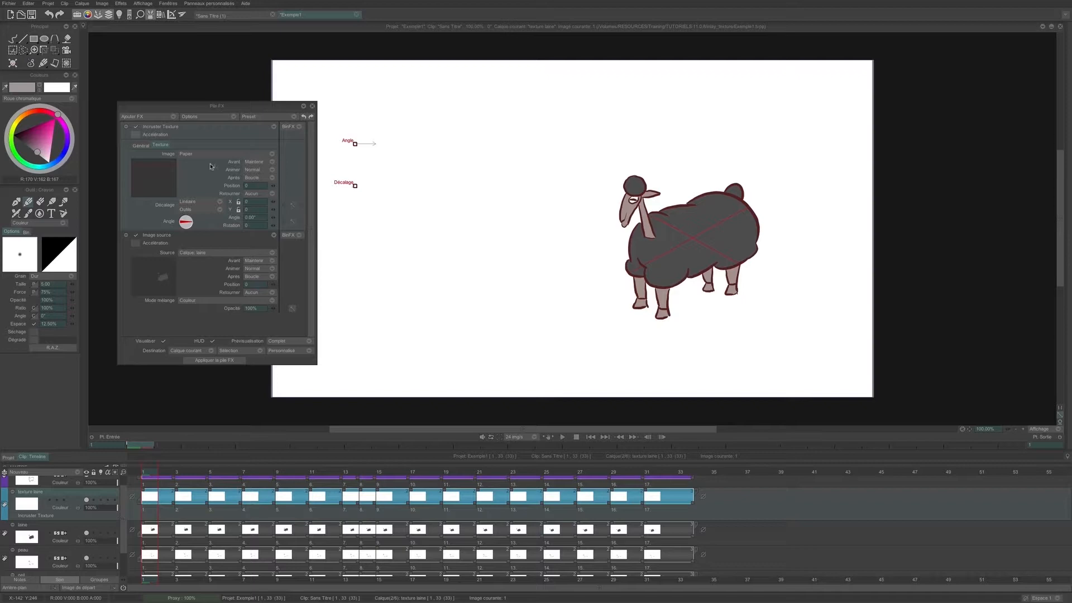
pyautogui.click(54, 64)
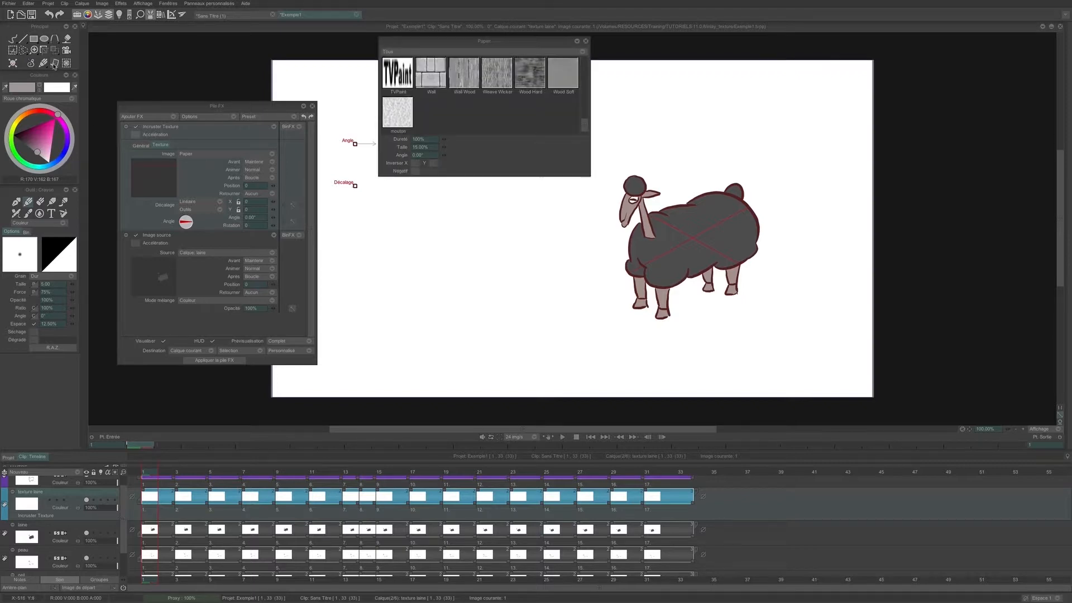
pyautogui.click(401, 118)
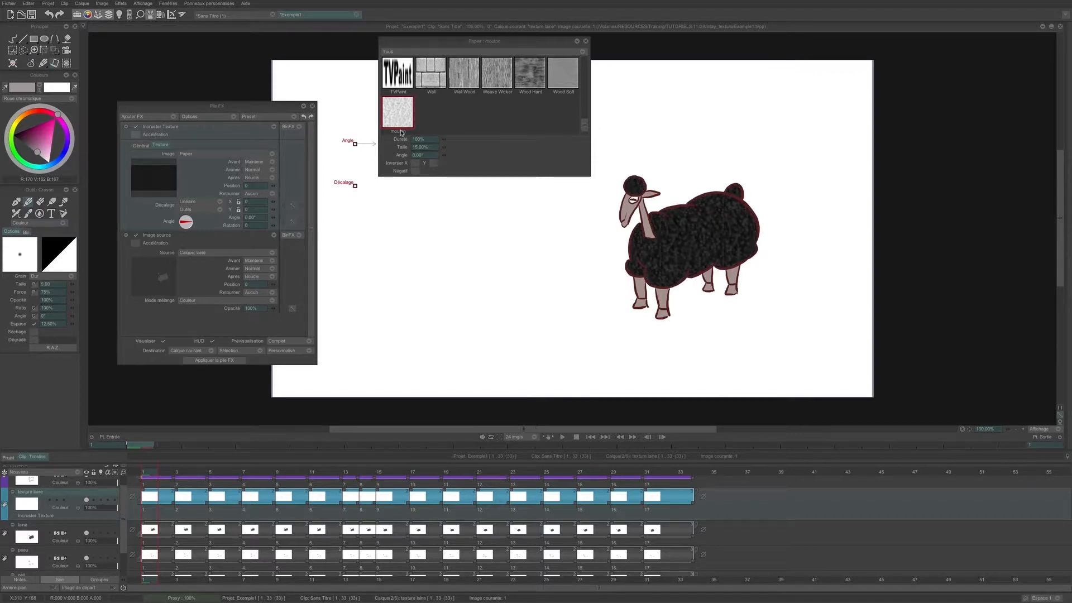
pyautogui.click(586, 42)
# Step: Set the blending mode of the Incruster Texture effect to Extraire les Grains
pyautogui.click(141, 145)
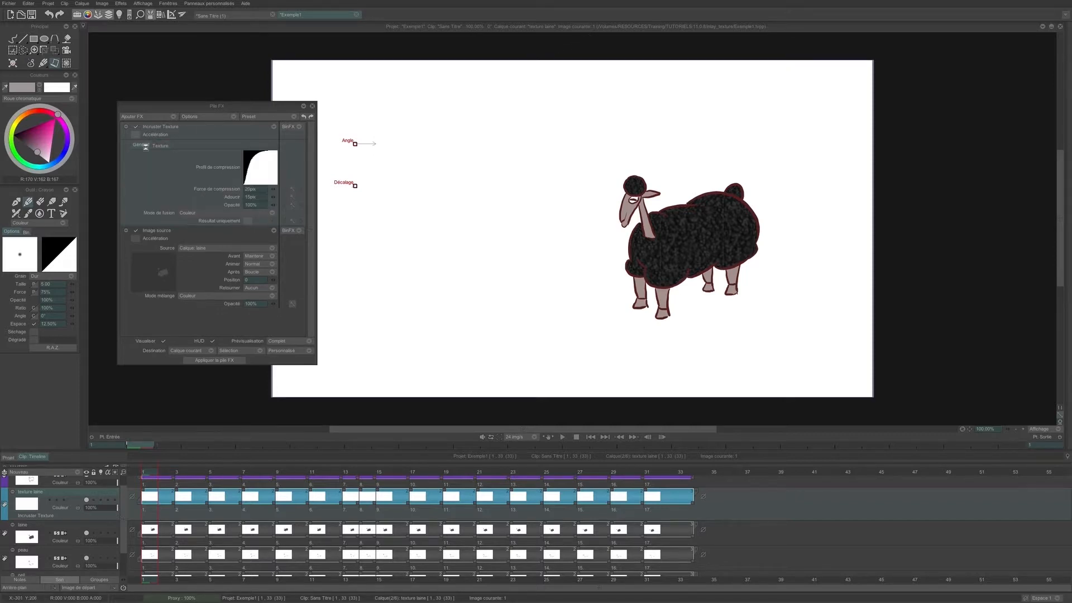
pyautogui.click(258, 212)
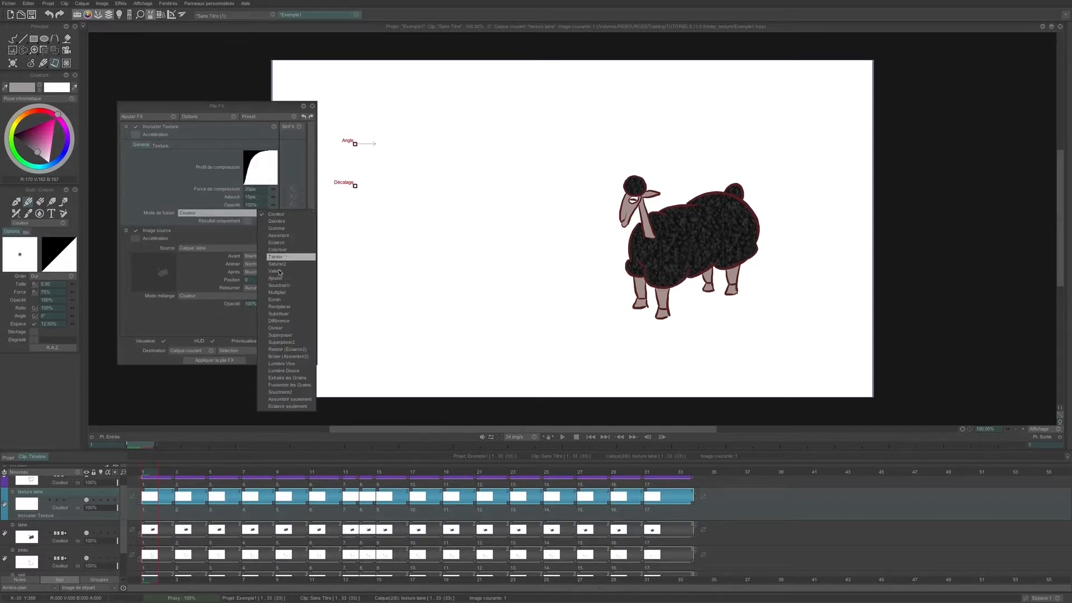
pyautogui.click(269, 378)
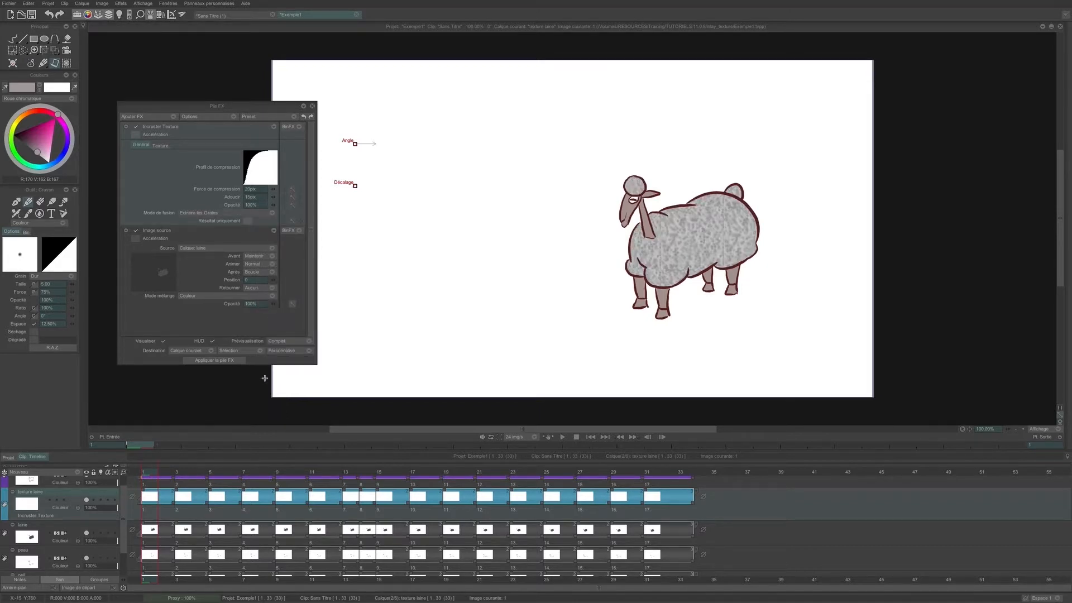
# Step: Set the mouton paper's size to 37% and angle to 42°, and move the texture's Décalage point closer to the sheep
pyautogui.click(55, 63)
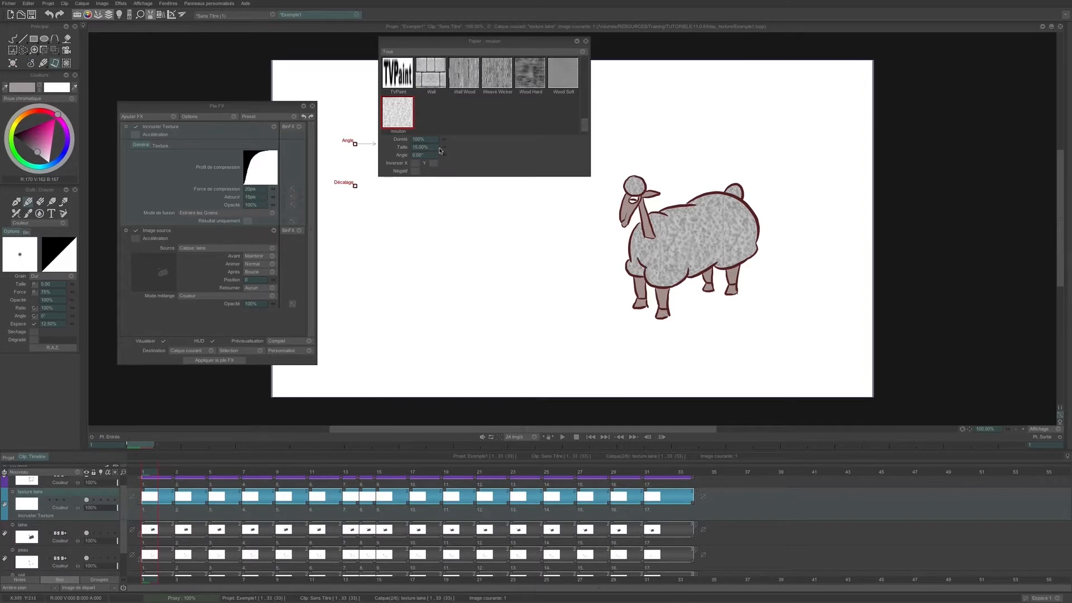
pyautogui.moveTo(444, 148); pyautogui.dragTo(456, 150)
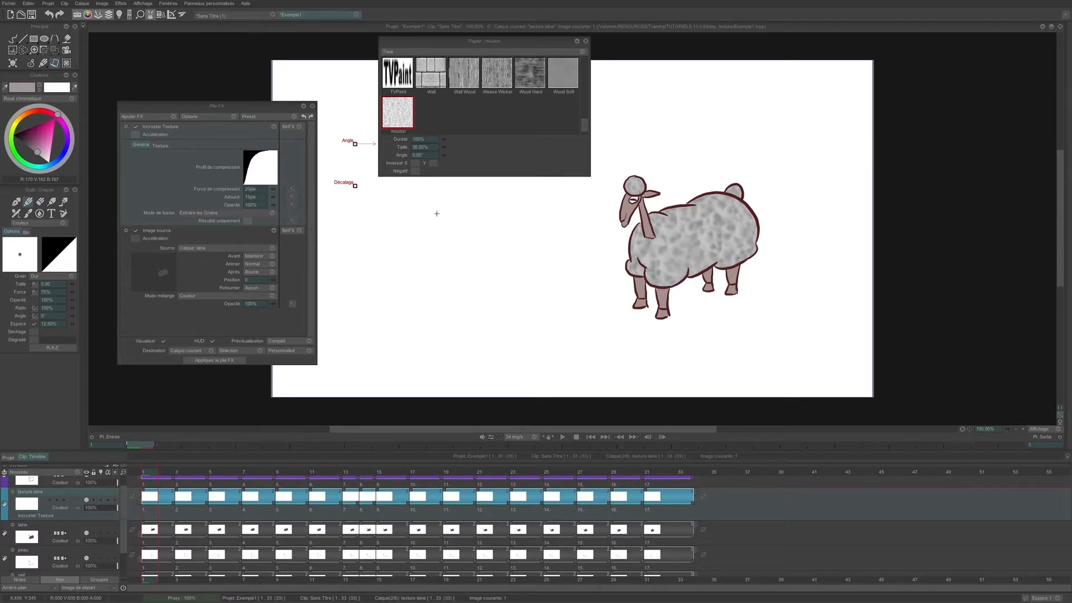
pyautogui.moveTo(228, 445); pyautogui.dragTo(1011, 467)
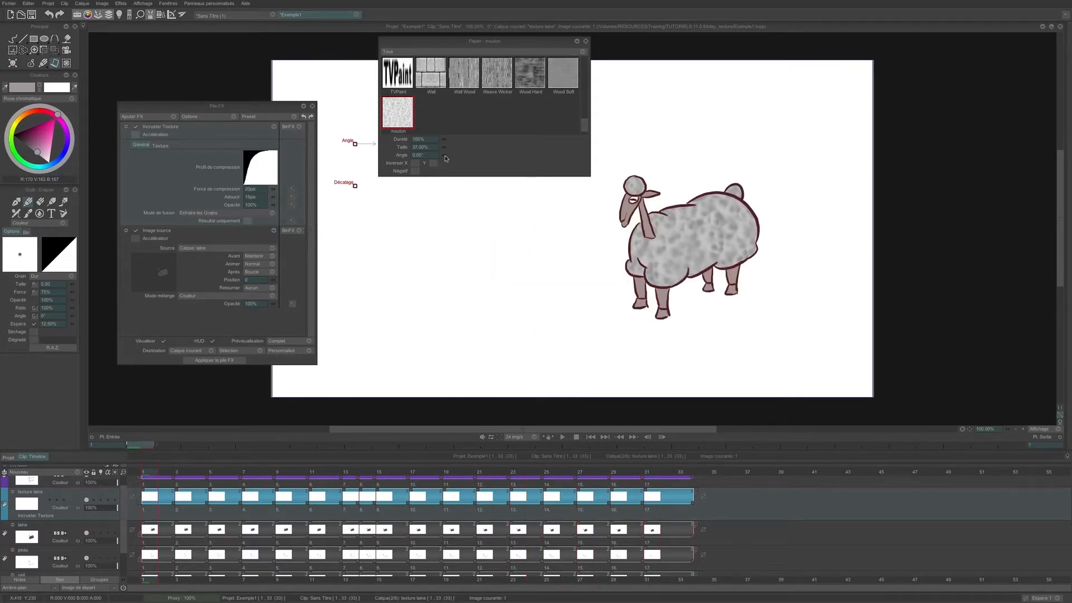
pyautogui.moveTo(444, 156); pyautogui.dragTo(484, 192)
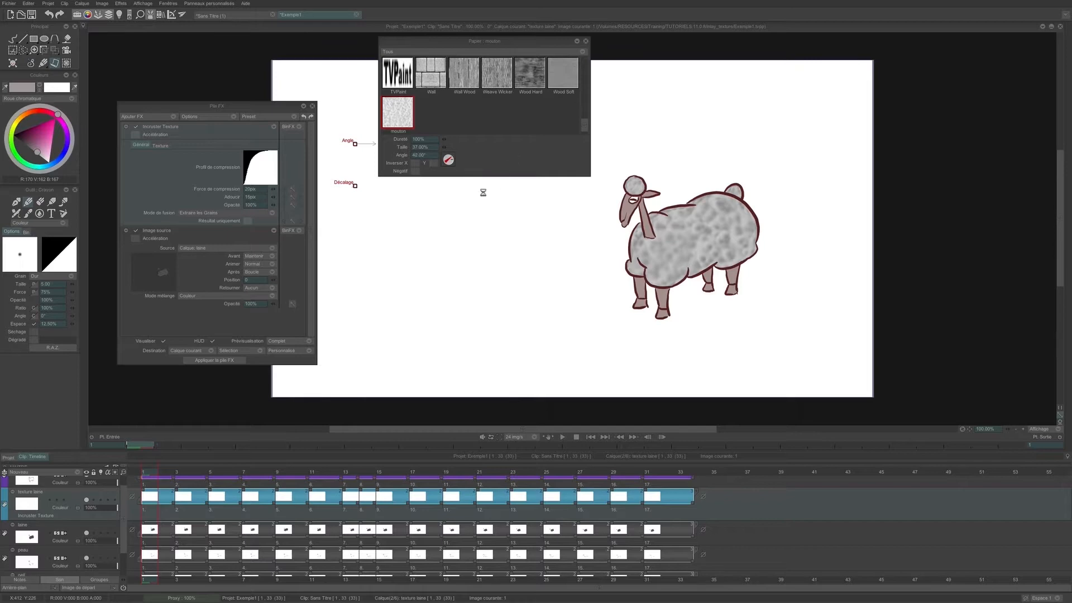
pyautogui.moveTo(356, 185); pyautogui.dragTo(521, 267)
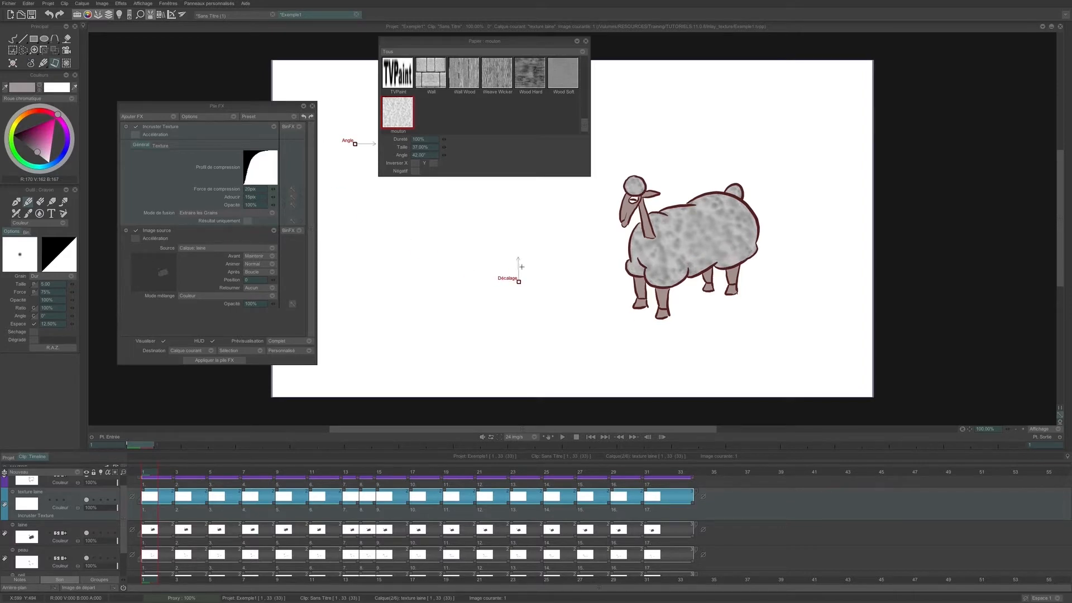
pyautogui.click(586, 41)
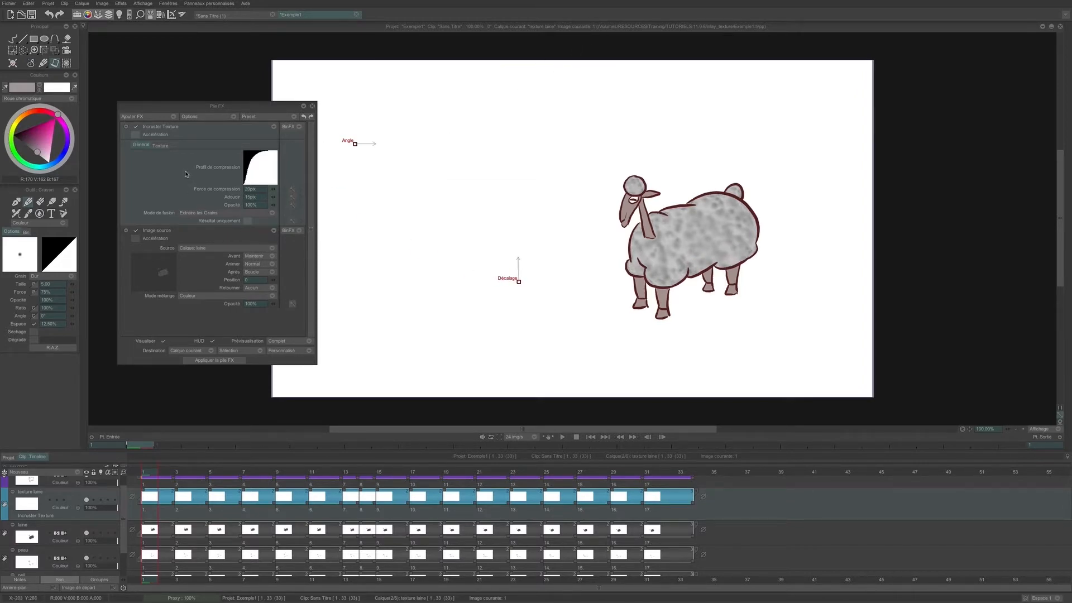
# Step: Set the value following Force de compression to 20px, and clear and reshape Profil de compression into a steep rounded curve
pyautogui.click(272, 199)
pyautogui.click(264, 171)
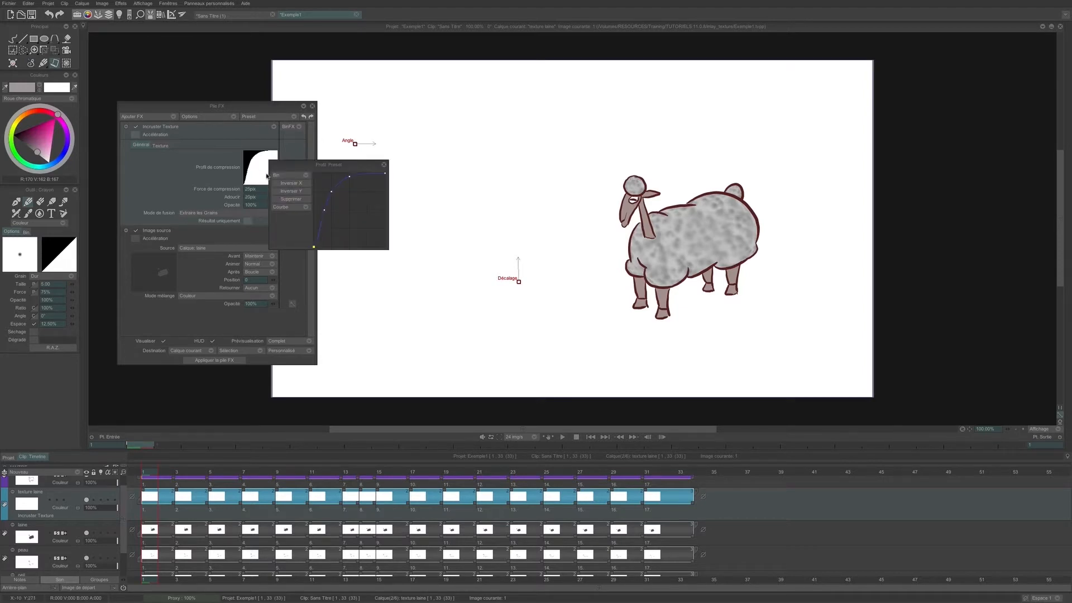
pyautogui.click(291, 199)
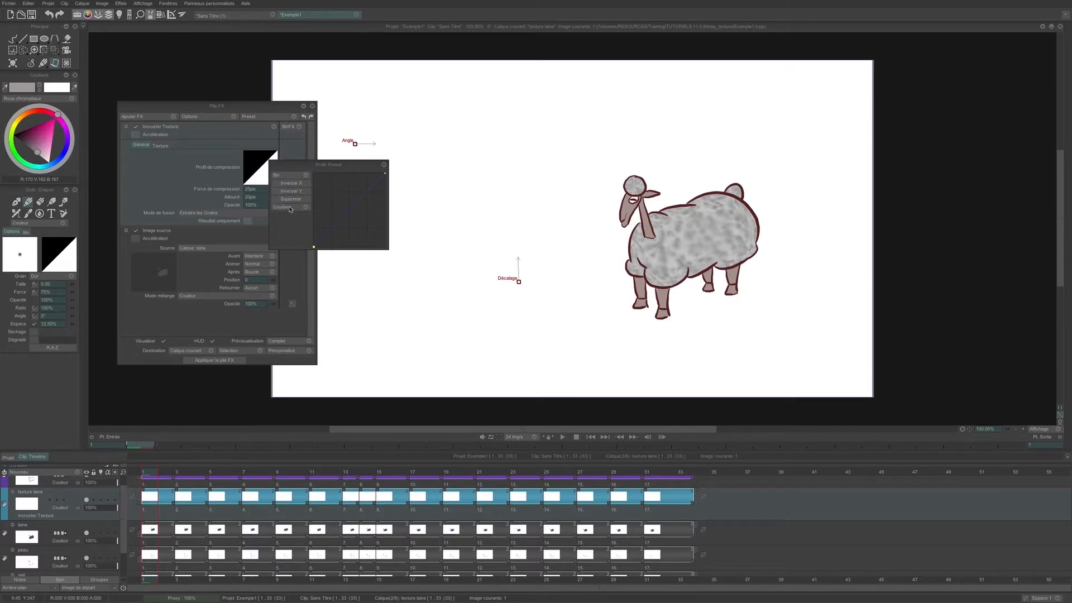
pyautogui.moveTo(357, 207); pyautogui.dragTo(262, 193)
pyautogui.click(384, 165)
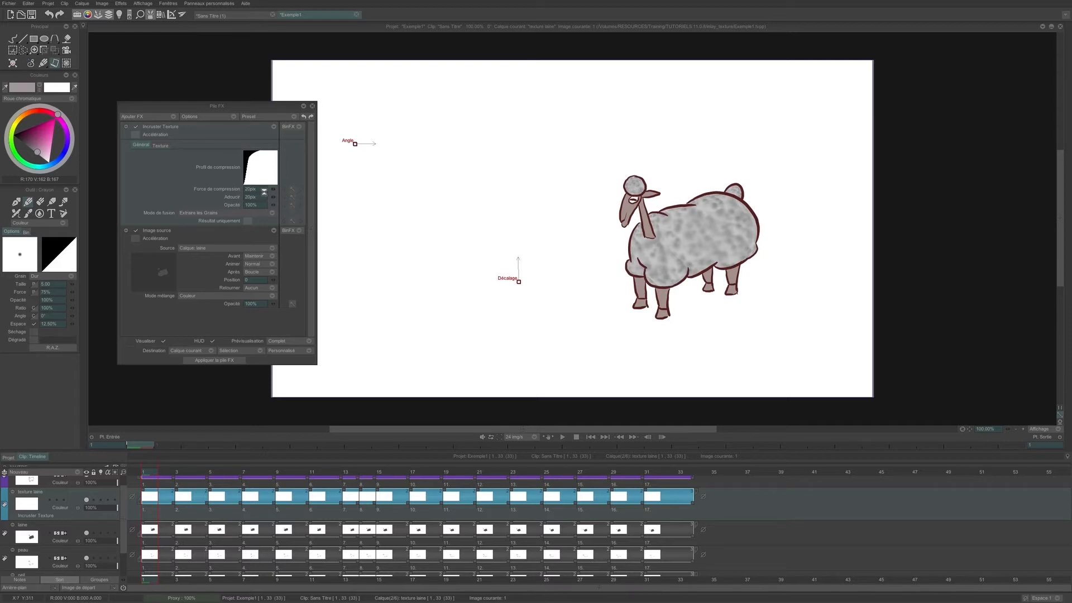
# Step: Apply the FX stack to the current layer with its destination set to Toutes instances and Têtes
pyautogui.click(161, 146)
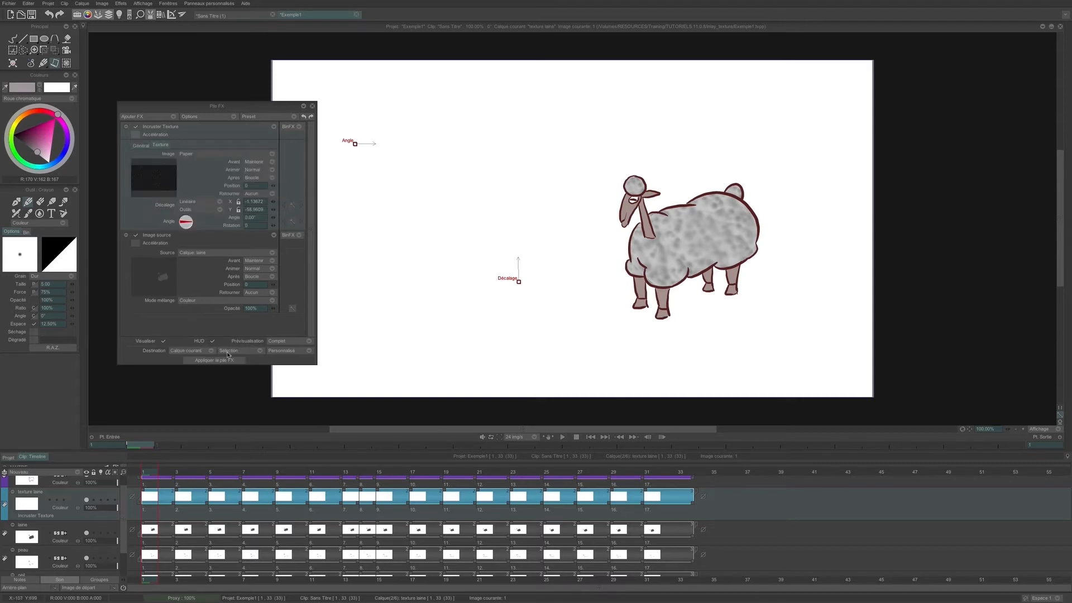
pyautogui.click(230, 351)
pyautogui.click(261, 359)
pyautogui.click(279, 352)
pyautogui.click(294, 351)
pyautogui.click(244, 366)
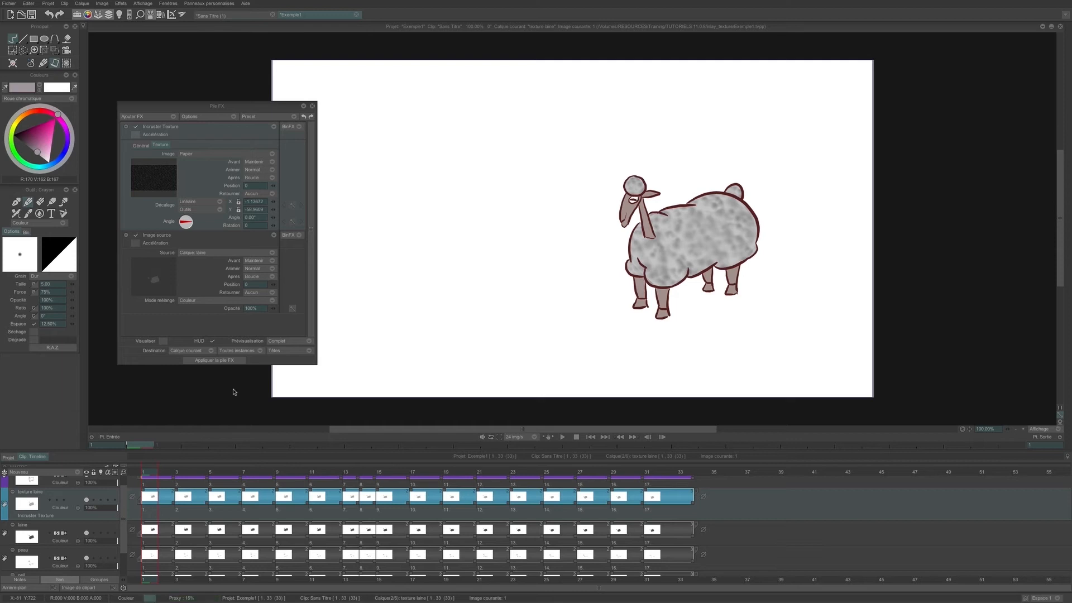
# Step: Delete the Incruster Texture and Image source effects from the FX stack and close the stack
pyautogui.click(274, 126)
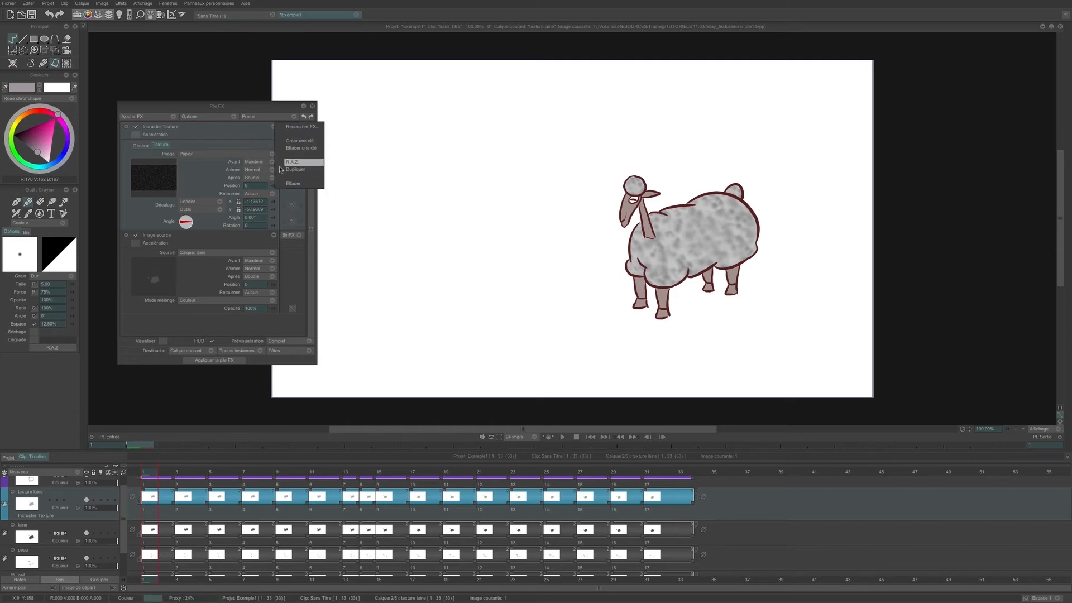
pyautogui.click(288, 184)
pyautogui.click(275, 127)
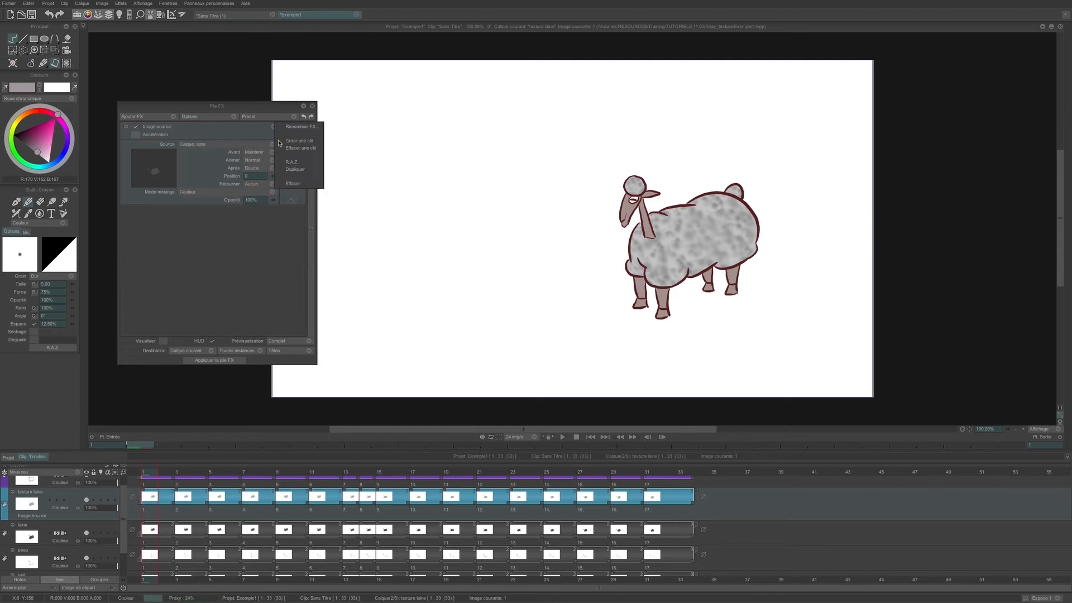
pyautogui.click(292, 184)
pyautogui.click(313, 108)
# Step: Play the animation to check the wool texture on the moving sheep
pyautogui.press('space')
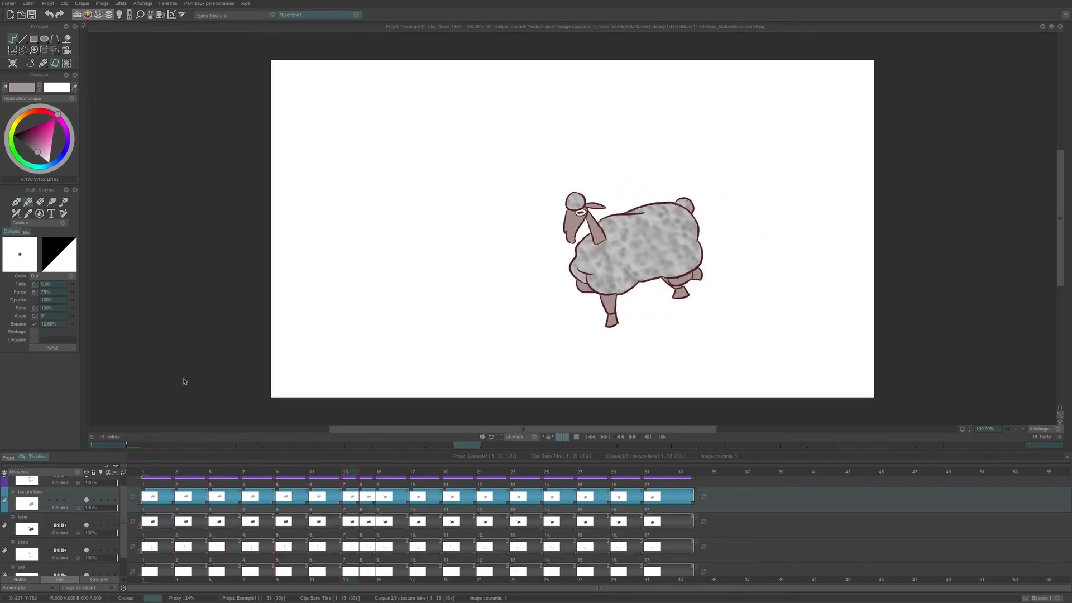